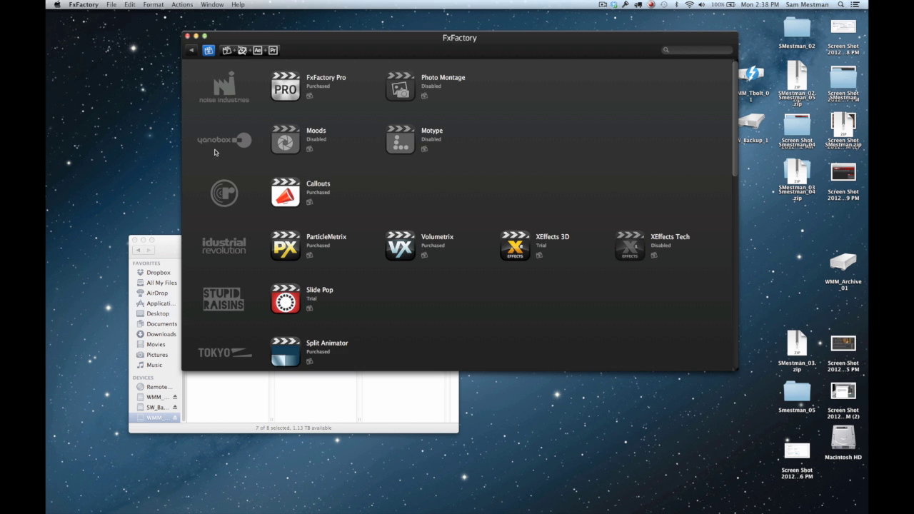
- Open FxFactory's Preferences window from the FxFactory menu
scroll(215, 173, "down", 1)
scroll(215, 174, "down", 10)
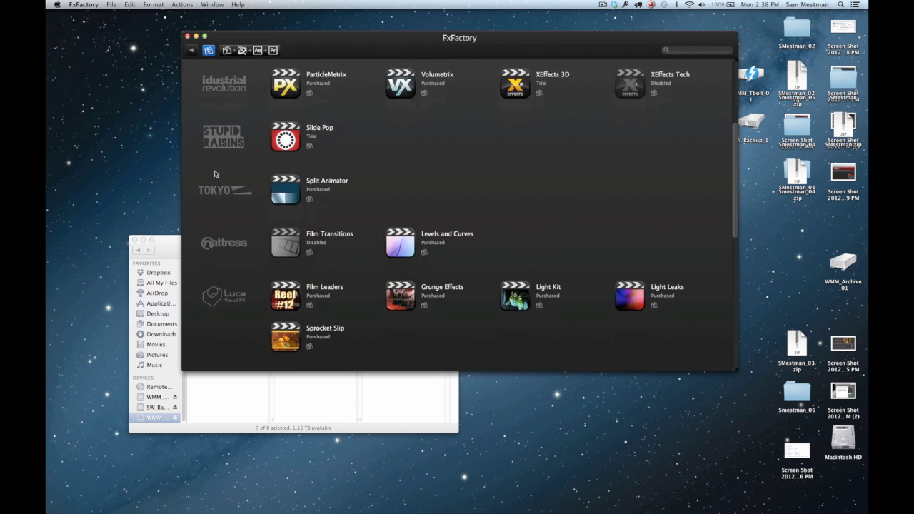
scroll(216, 173, "up", 10)
scroll(216, 173, "up", 4)
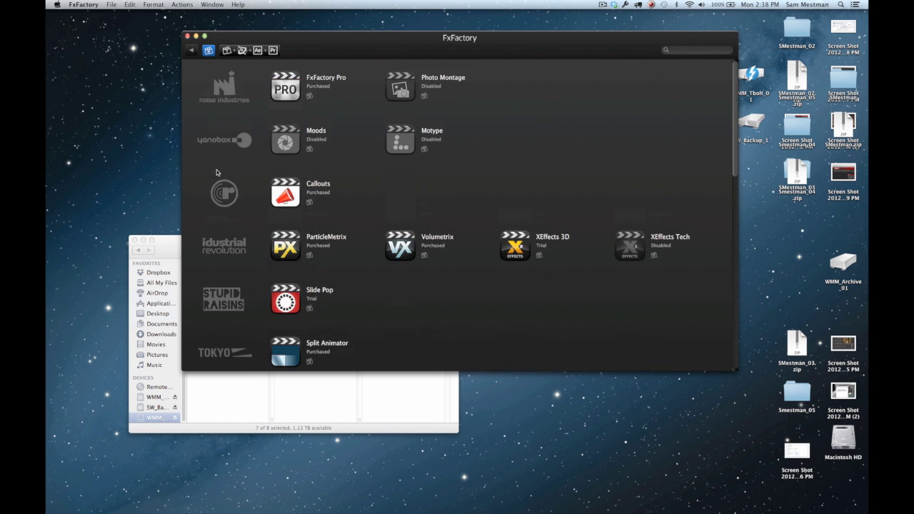
left_click(86, 5)
left_click(88, 29)
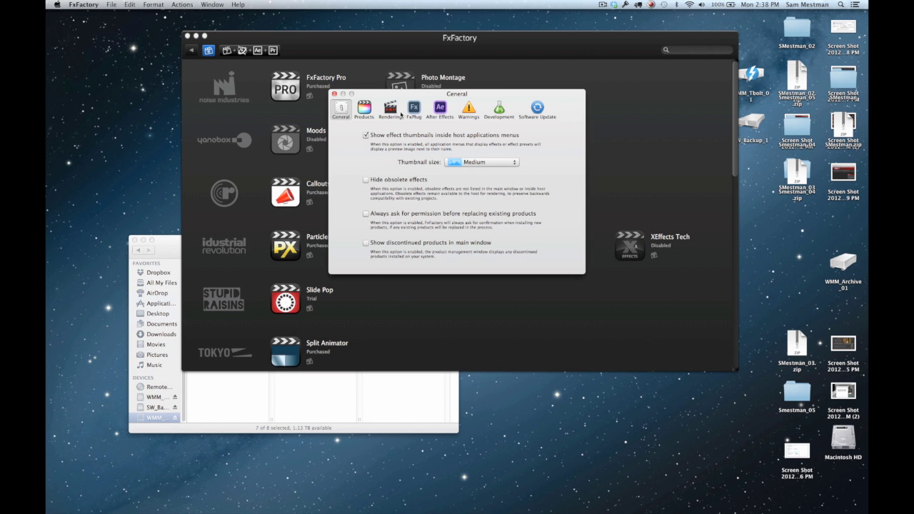
- Review the Products list of installed FxFactory products and their enabled, trial or disabled status
left_click(363, 111)
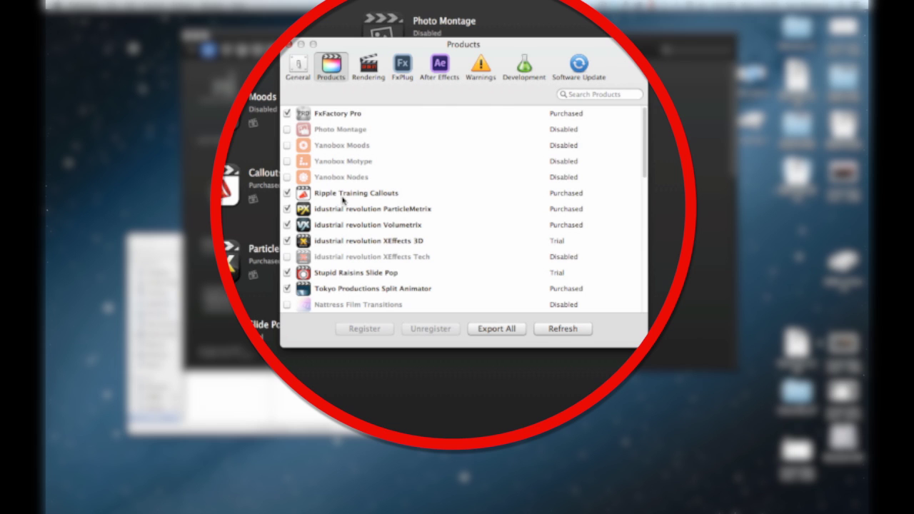
scroll(345, 214, "down", 4)
scroll(346, 215, "down", 6)
scroll(346, 214, "down", 13)
scroll(345, 214, "up", 20)
- Keep the FxFactory Rendering resolution limit at 8K, then go back to the Products list
left_click(365, 68)
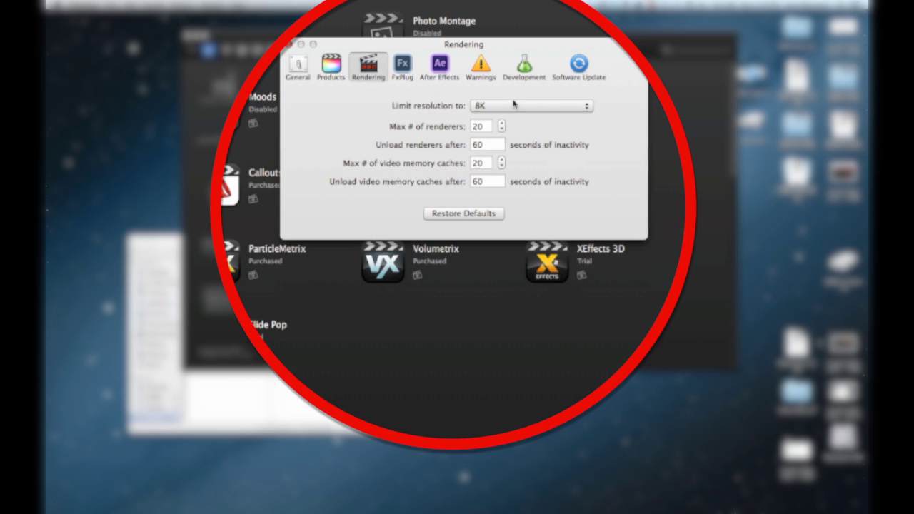
left_click(504, 107)
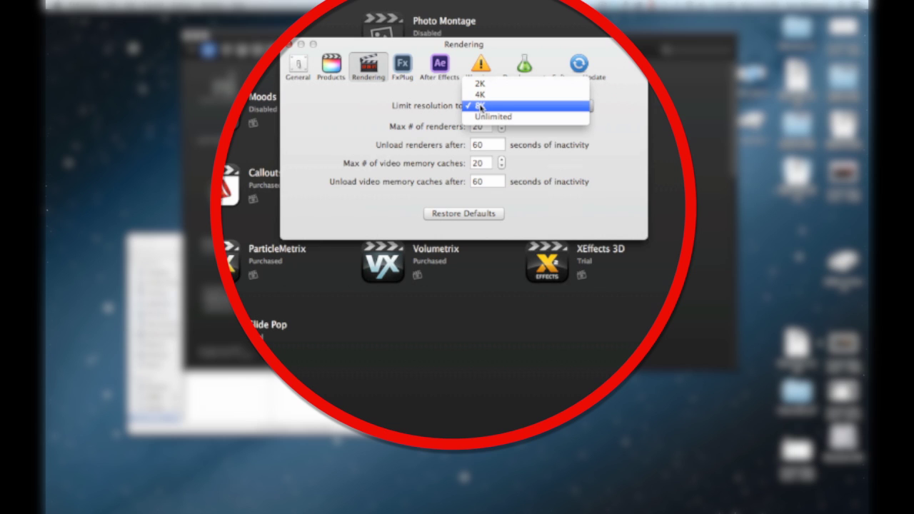
left_click(480, 107)
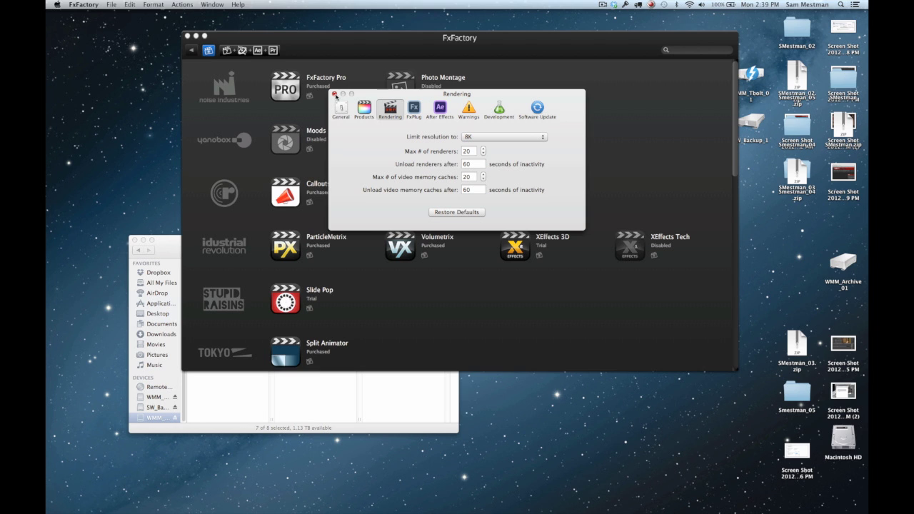
left_click(364, 111)
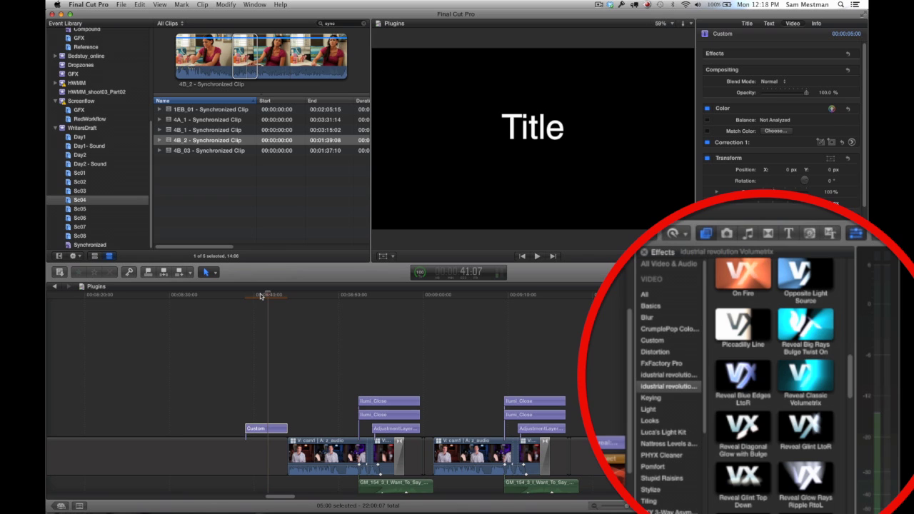
left_click(660, 377)
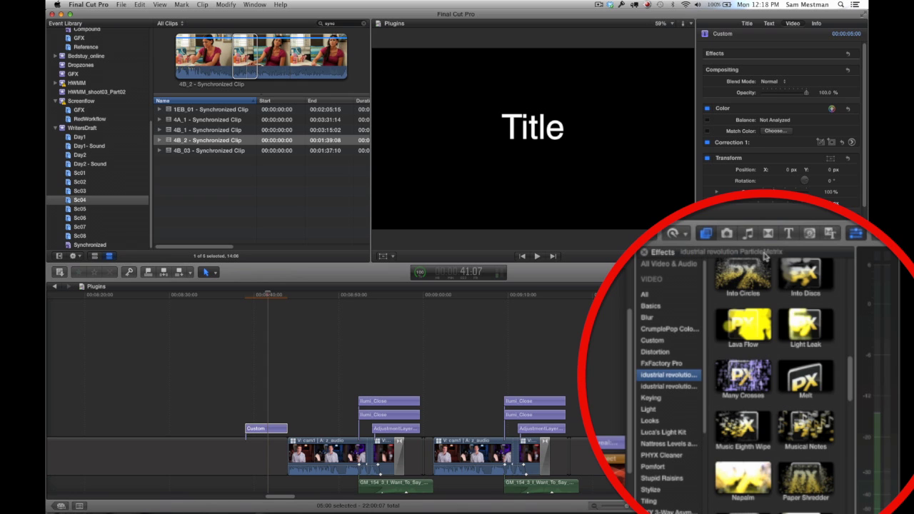
left_click(651, 389)
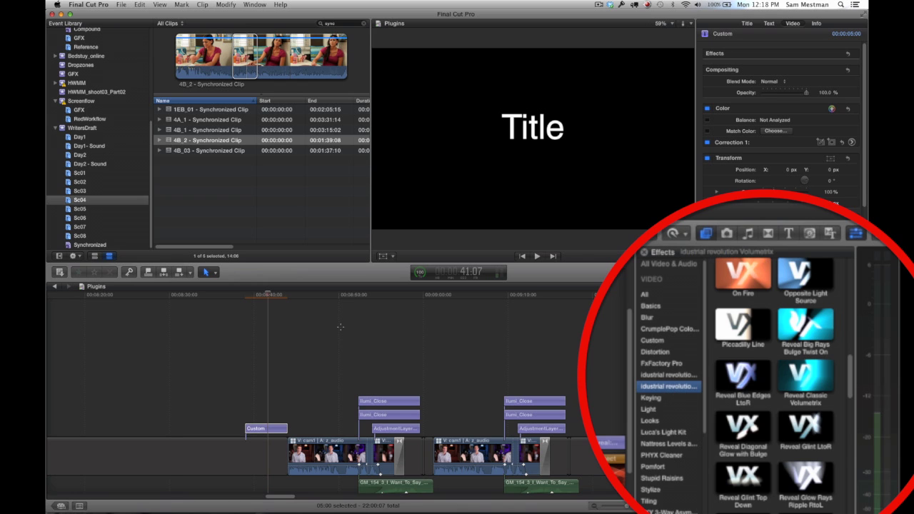
left_click(262, 428)
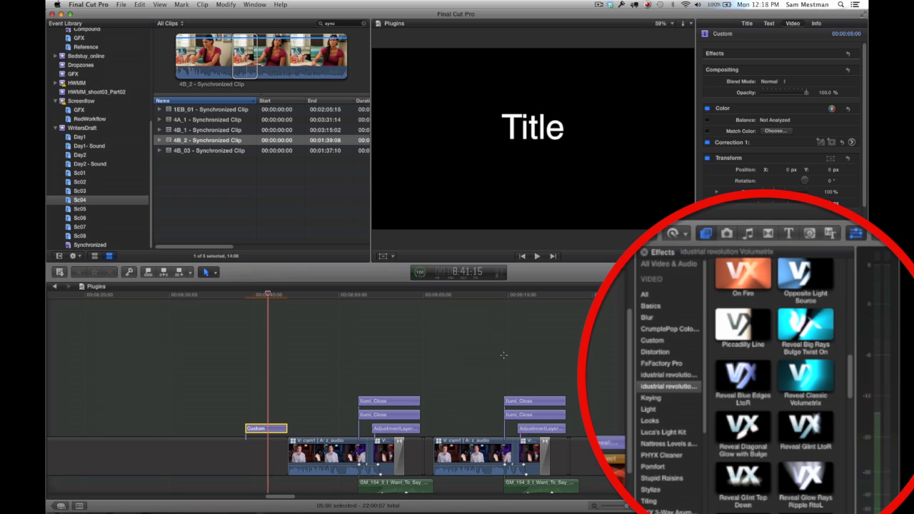
left_click(778, 393)
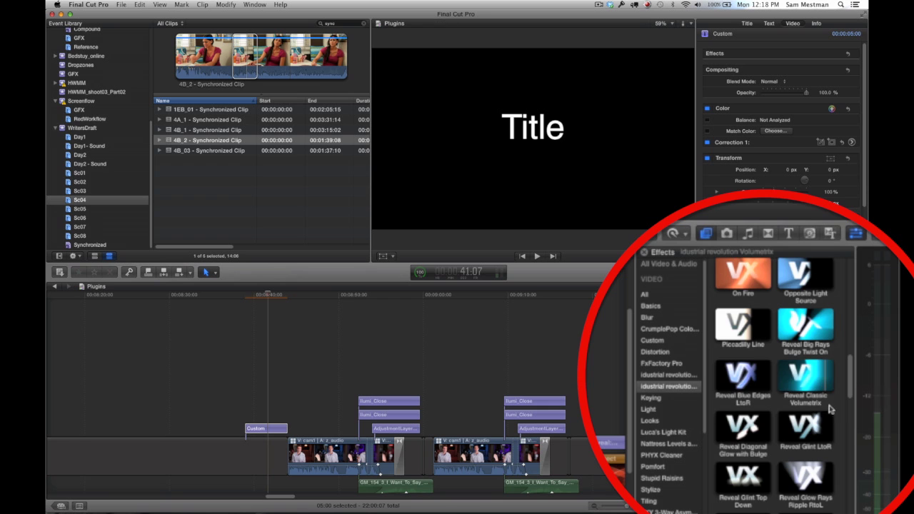
scroll(834, 428, "down", 5)
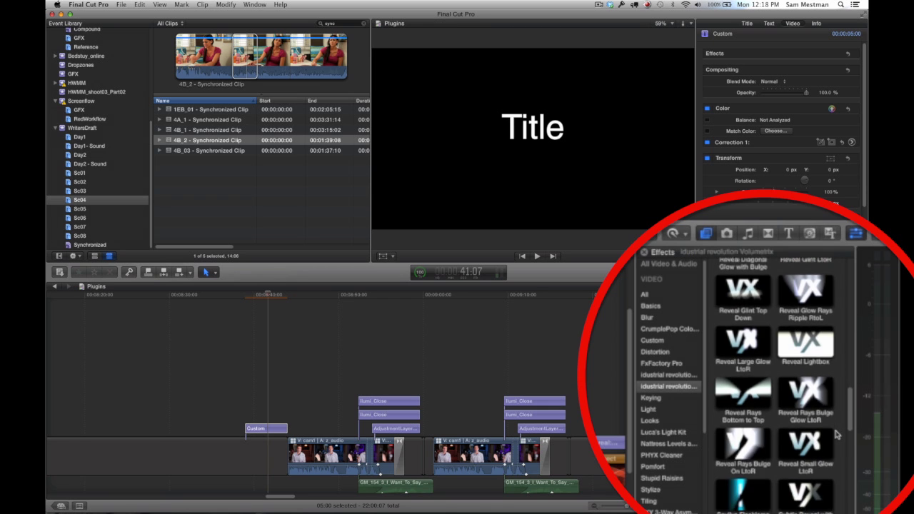
scroll(837, 435, "down", 3)
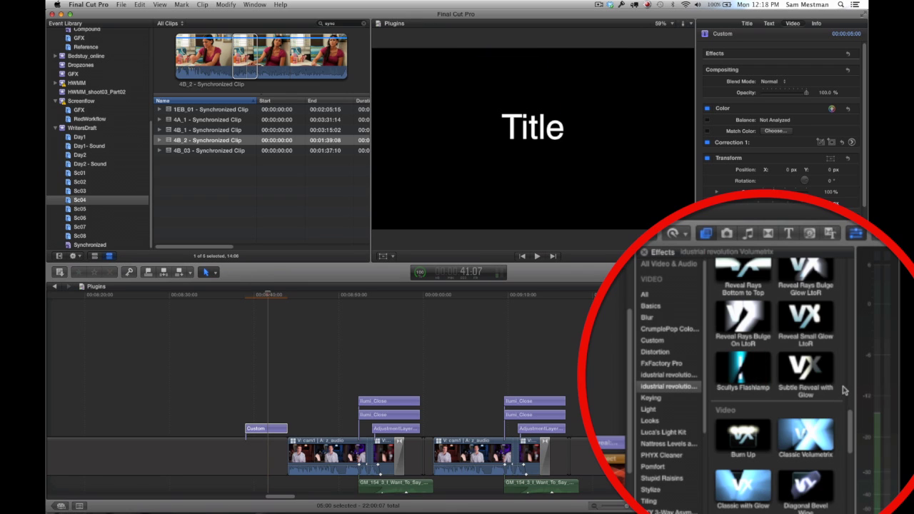
- Select the speaker's cam1 clip and show the ParticleMetrix effects in the Effects browser
left_click(318, 296)
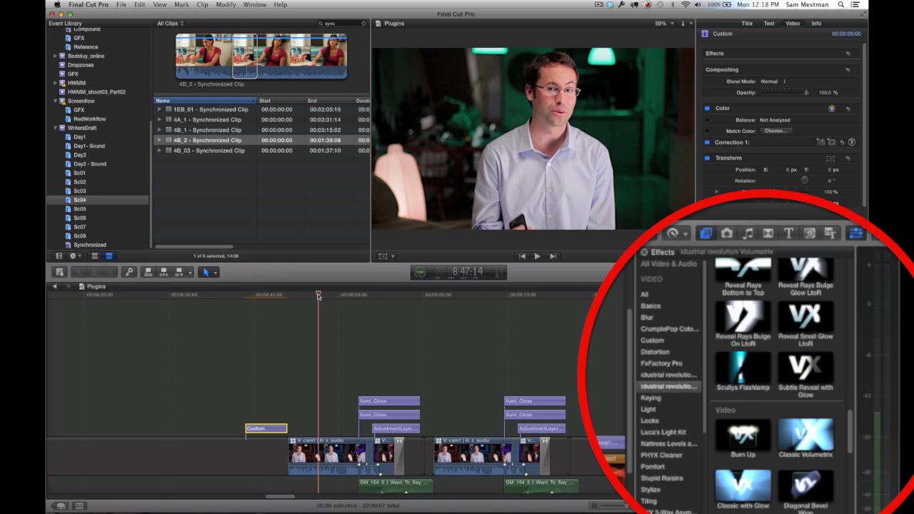
left_click(678, 383)
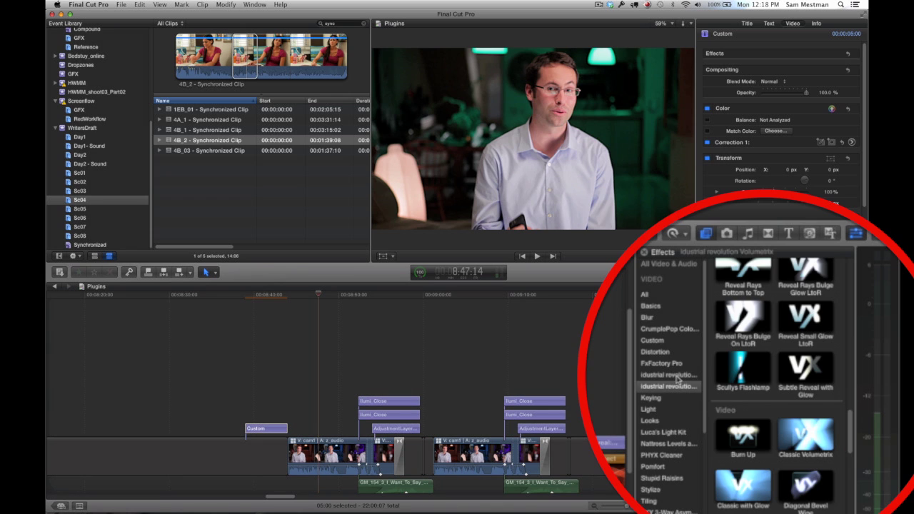
left_click(316, 451)
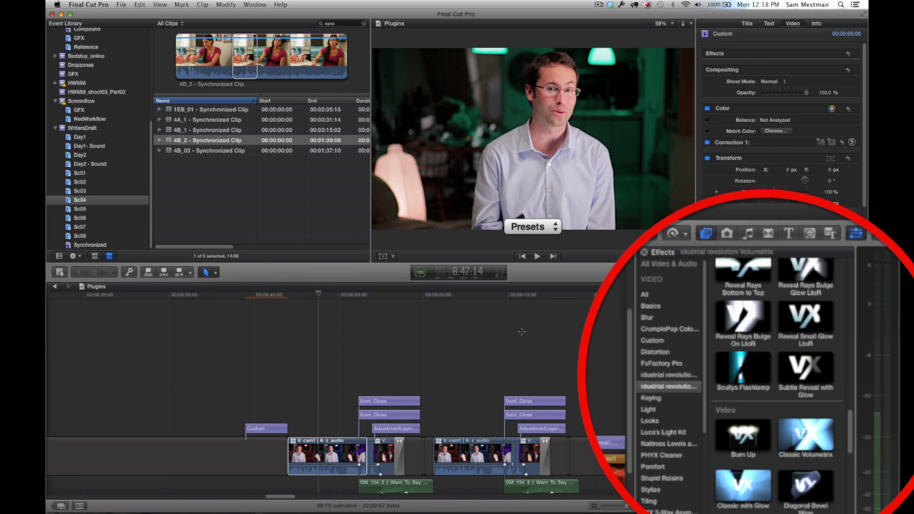
left_click(669, 376)
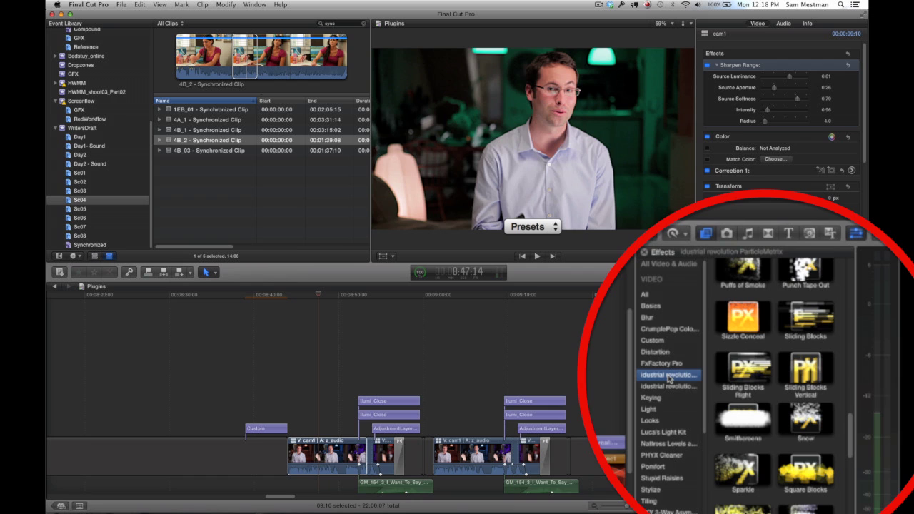
left_click(714, 293)
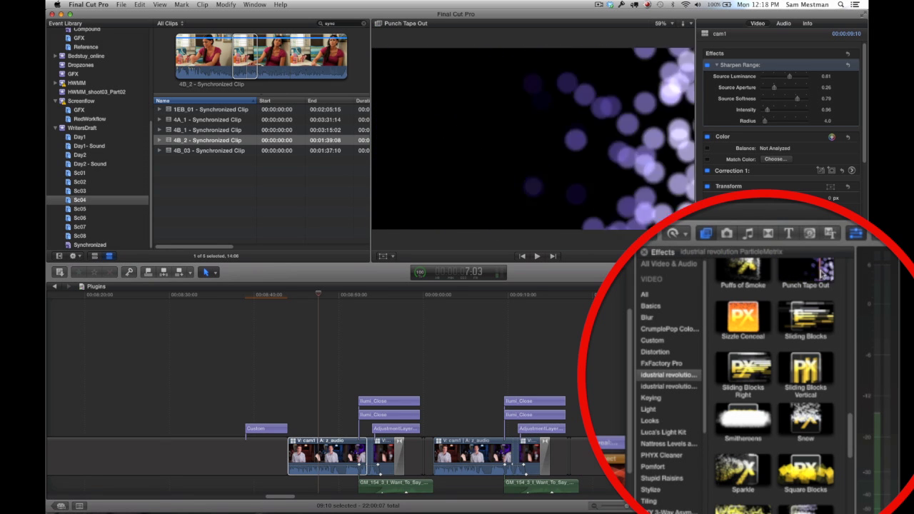
- Apply the Thin Notes particle effect onto the Illumi_Close clip and reselect cam1
scroll(841, 344, "down", 2)
scroll(841, 344, "down", 4)
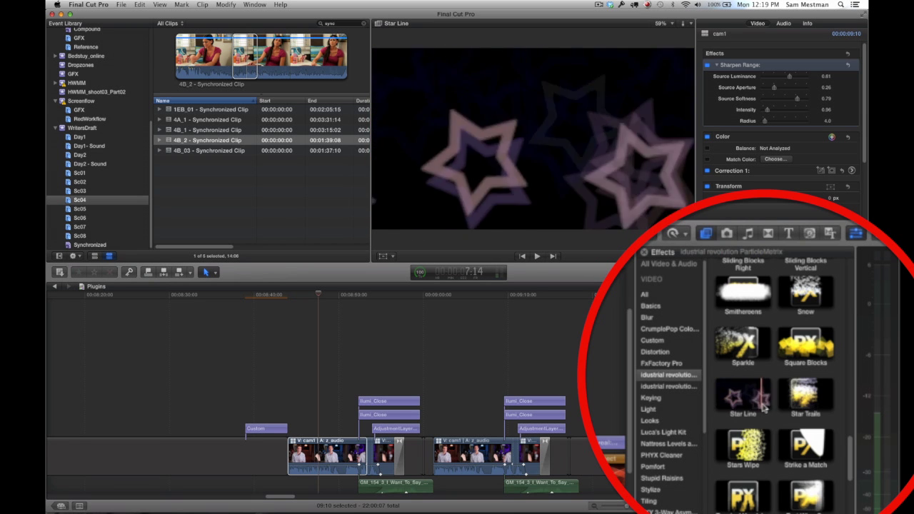
scroll(780, 434, "down", 2)
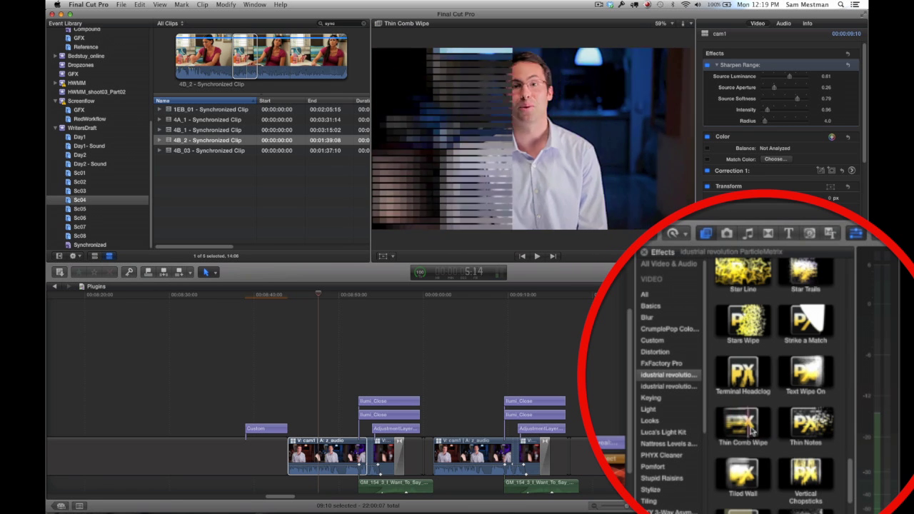
left_click(774, 428)
left_click_drag(774, 426, 518, 405)
left_click(304, 296)
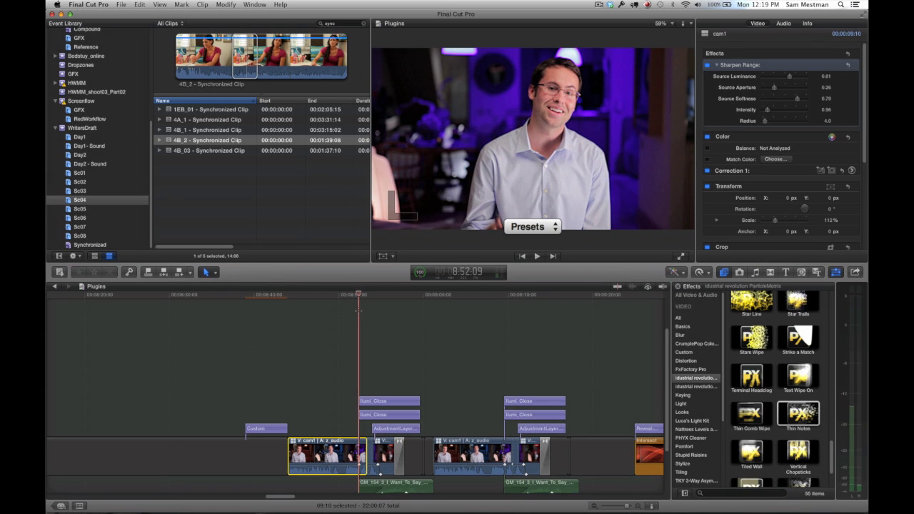
- Park the playhead on the ilumi title and inspect the lower Illumi_Close clip's Electron Flow settings
key("super+equal")
key("super+equal")
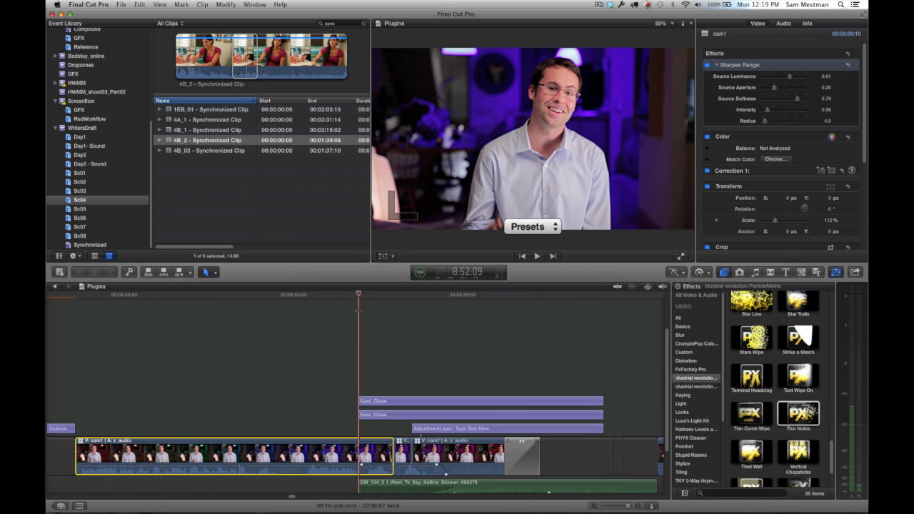
left_click(386, 403)
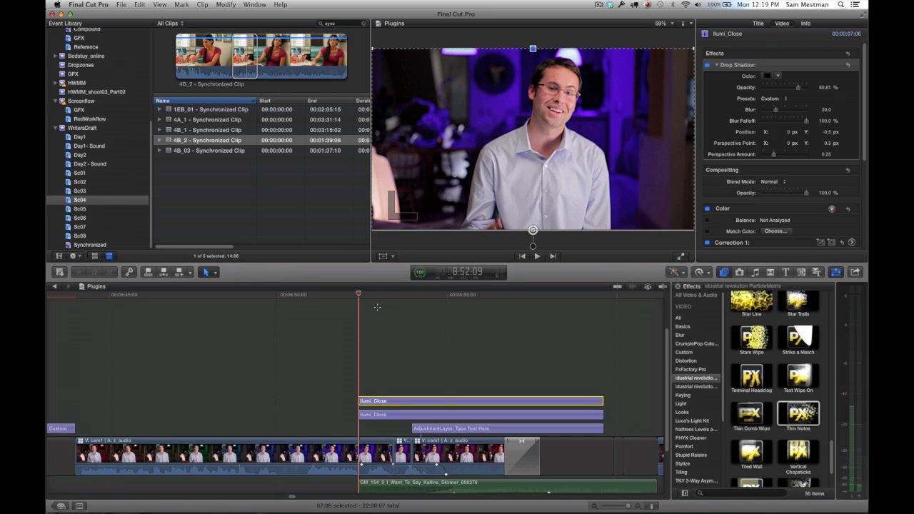
left_click_drag(380, 297, 392, 299)
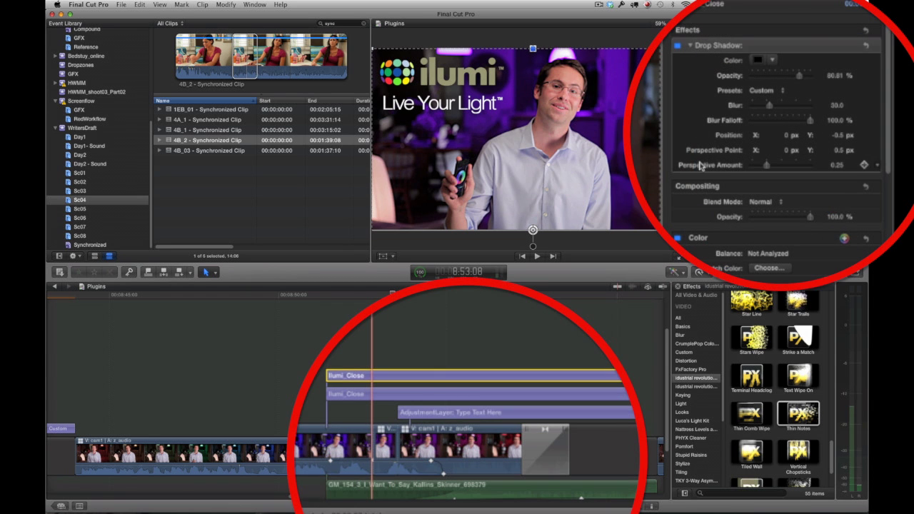
scroll(700, 170, "down", 2)
scroll(699, 170, "up", 2)
left_click(354, 397)
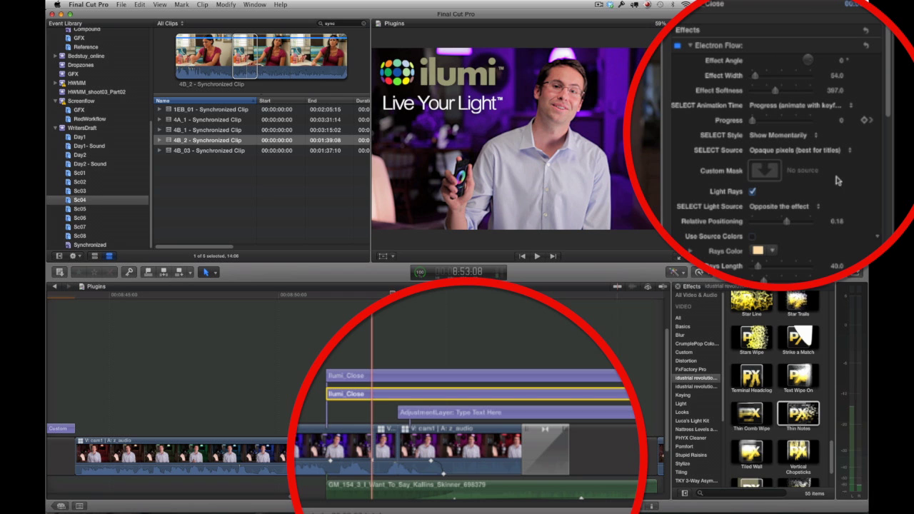
scroll(767, 394, "up", 10)
scroll(769, 394, "up", 10)
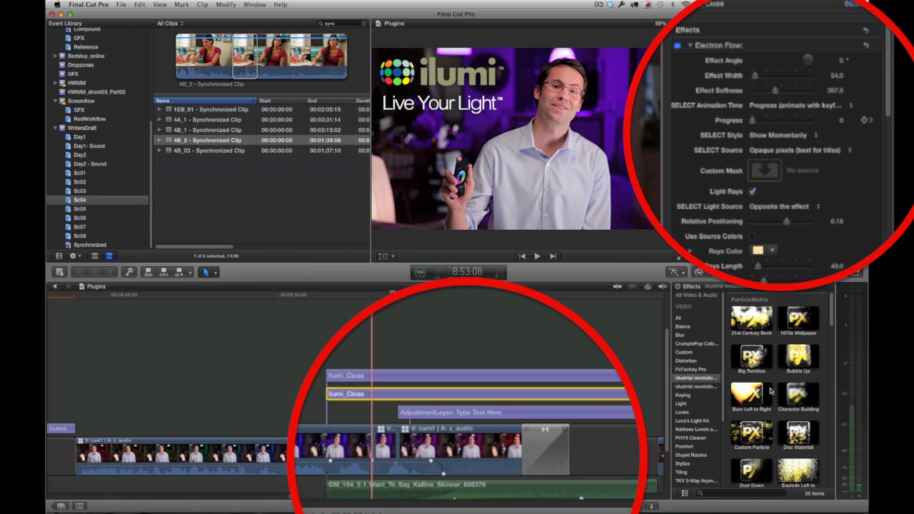
- Show the Volumetrix effects collection in the Effects browser
scroll(770, 425, "down", 3)
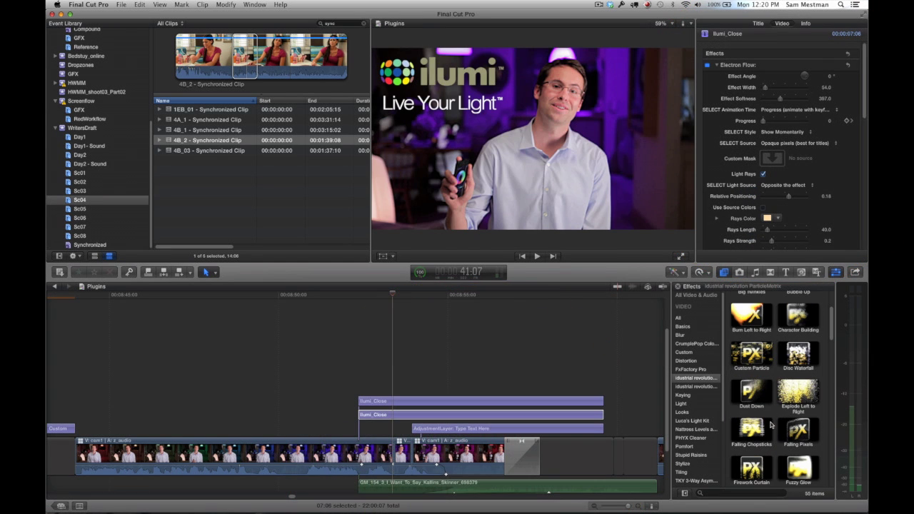
scroll(774, 423, "down", 1)
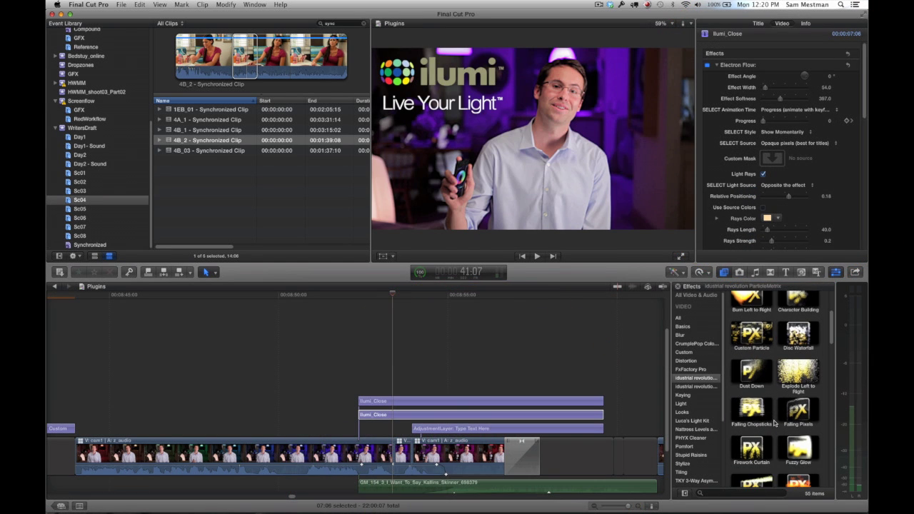
left_click(695, 387)
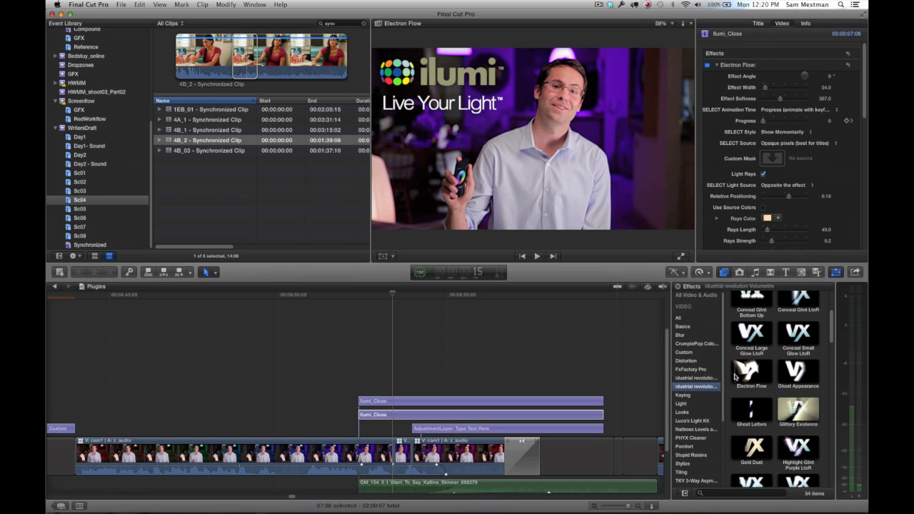
scroll(730, 372, "up", 2)
scroll(730, 371, "up", 2)
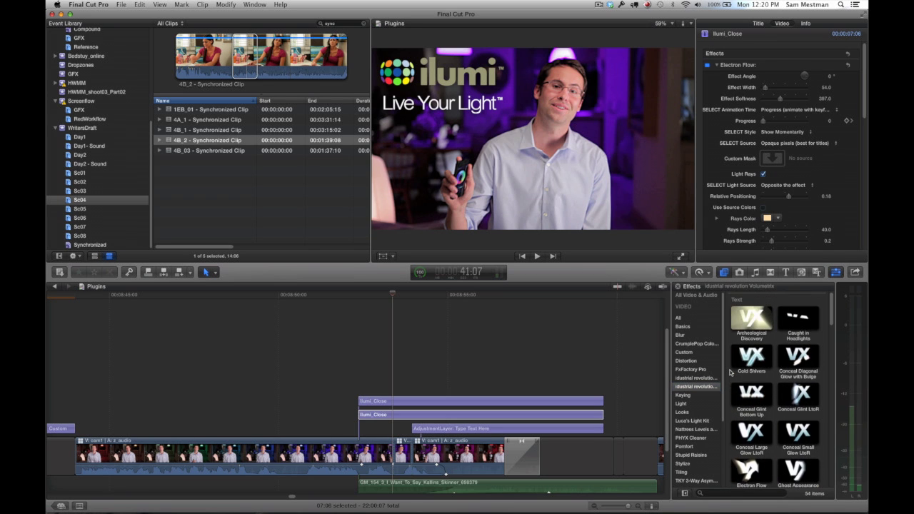
scroll(729, 372, "down", 2)
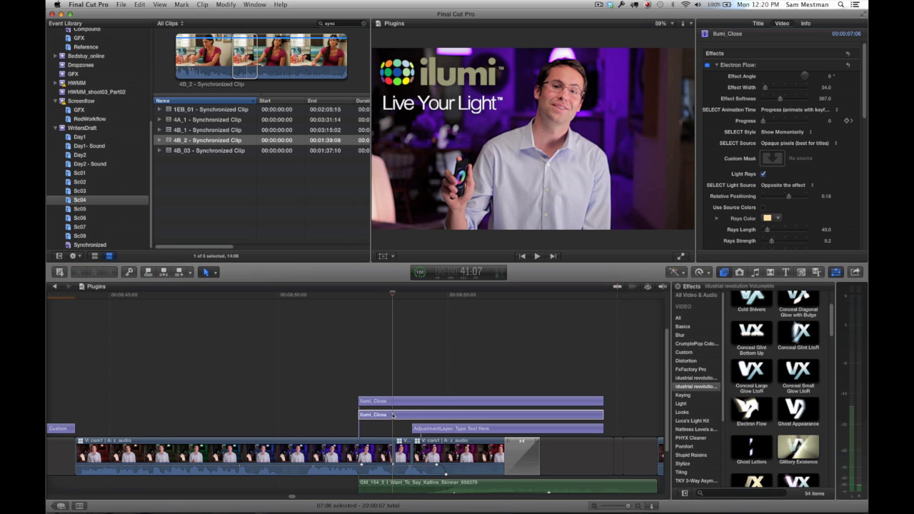
- Leave Animation Time on Progress and add a Progress keyframe at 0 on the ilumi title
left_click(392, 415)
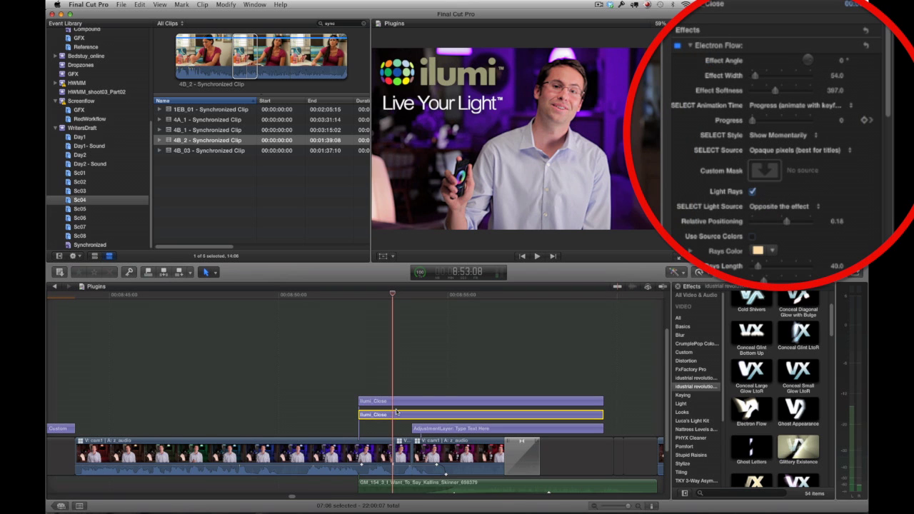
mouse_move(700, 91)
left_click(765, 106)
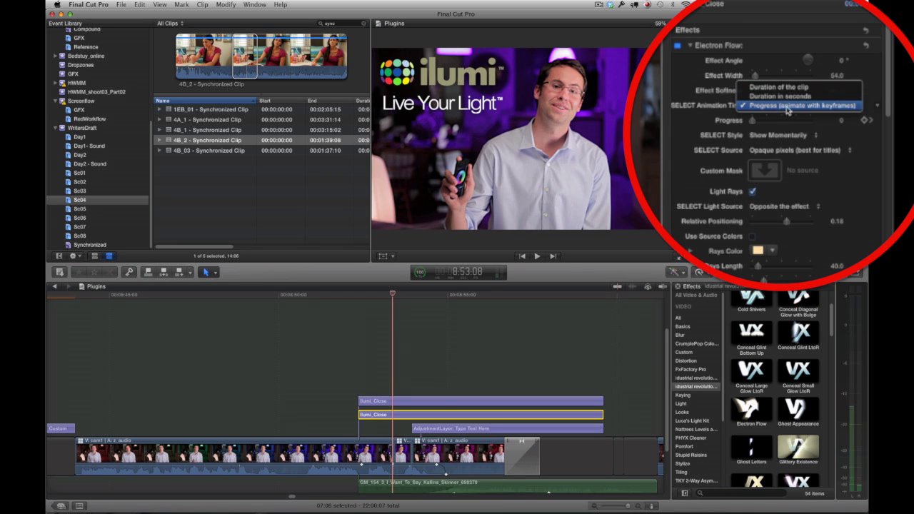
left_click(716, 123)
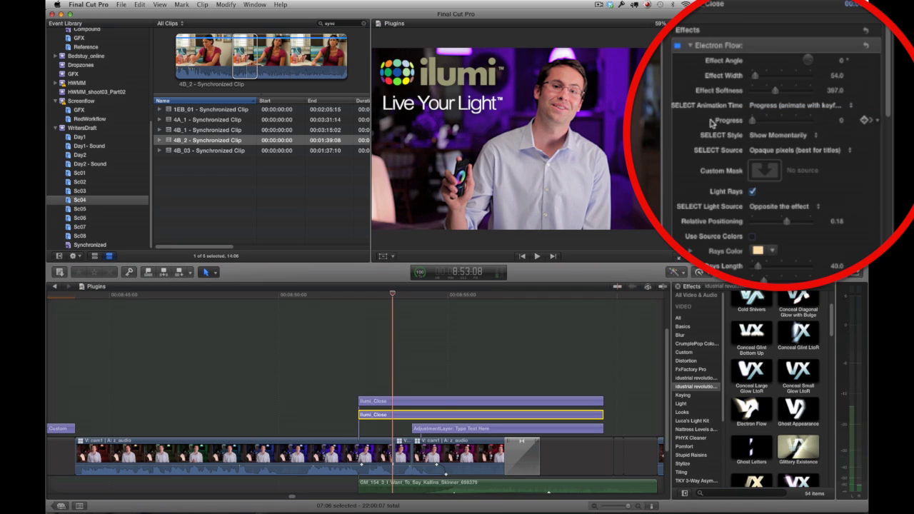
left_click(863, 120)
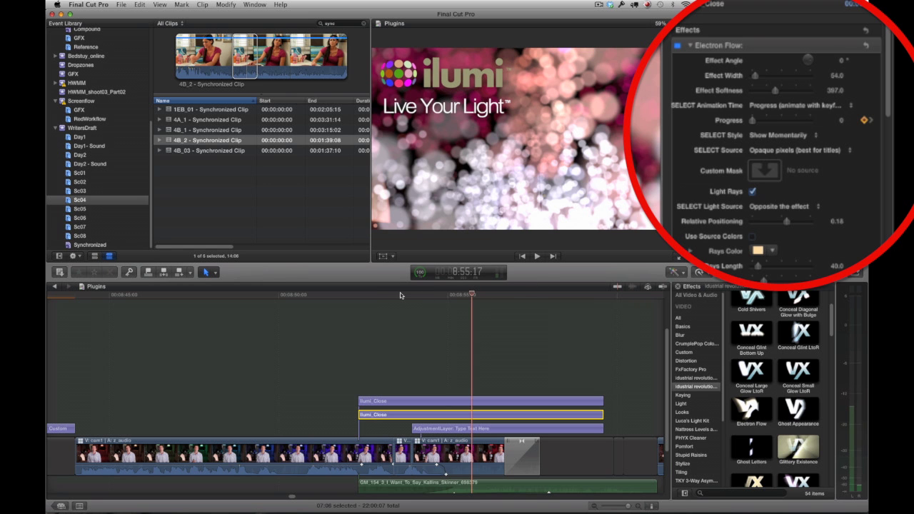
- Preview the title glow, then set the Electron Flow style to Show Always
left_click_drag(396, 294, 565, 294)
left_click(780, 132)
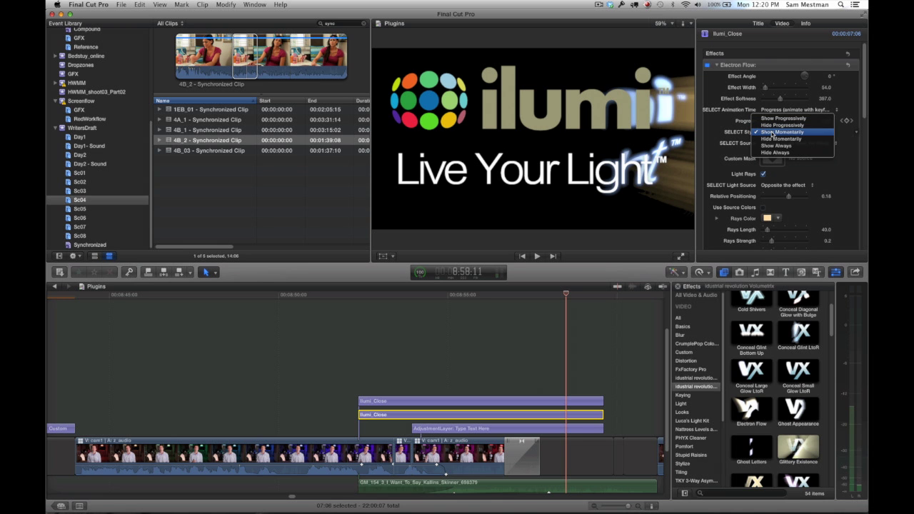
left_click(771, 146)
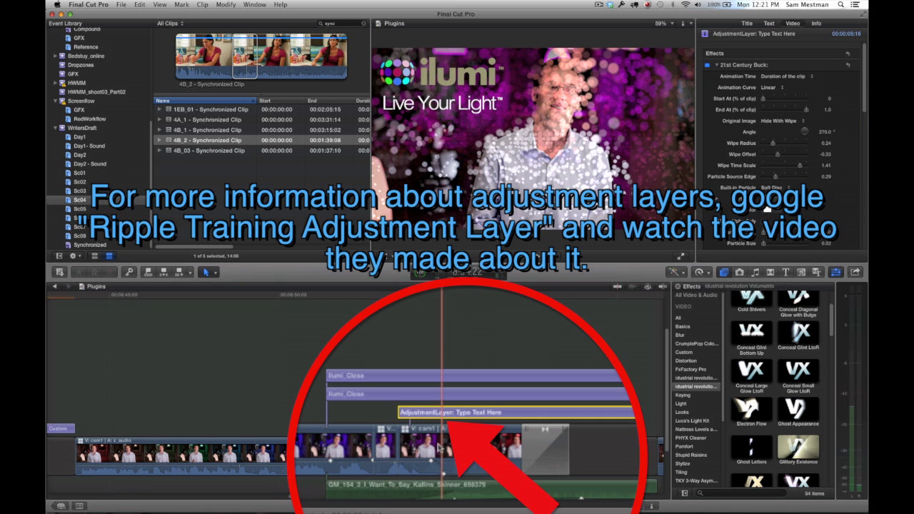
- Select the AdjustmentLayer clip, show ParticleMetrix effects, and review its 21st Century Buck parameters
mouse_move(443, 448)
left_mouse_down()
mouse_move(458, 448)
mouse_move(441, 448)
left_mouse_up()
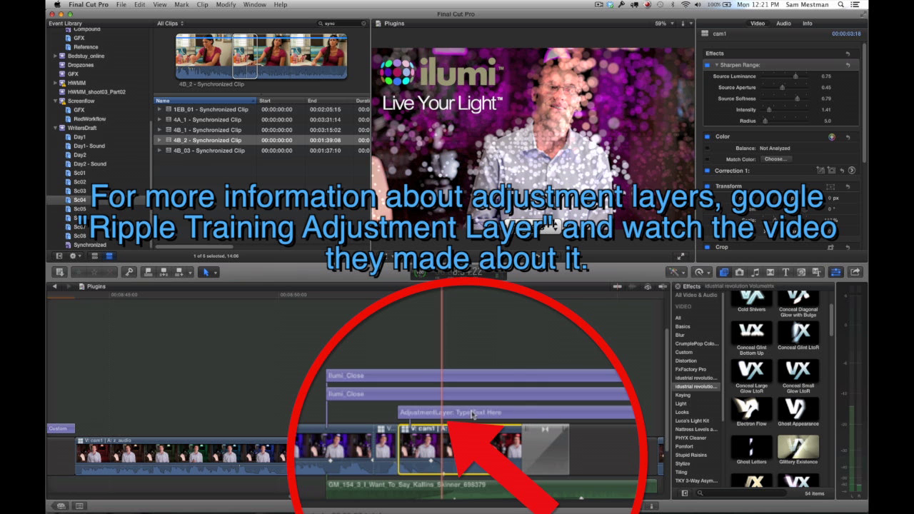
left_click(462, 417)
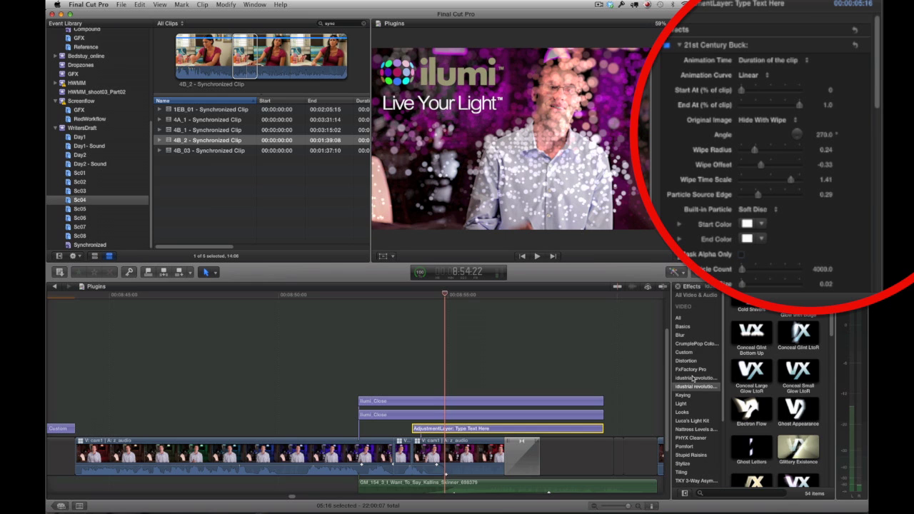
left_click(691, 378)
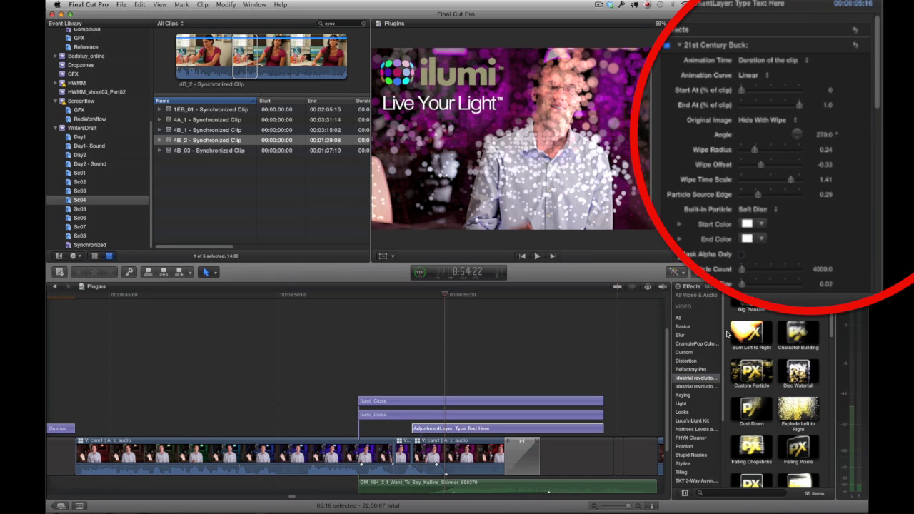
scroll(791, 333, "up", 3)
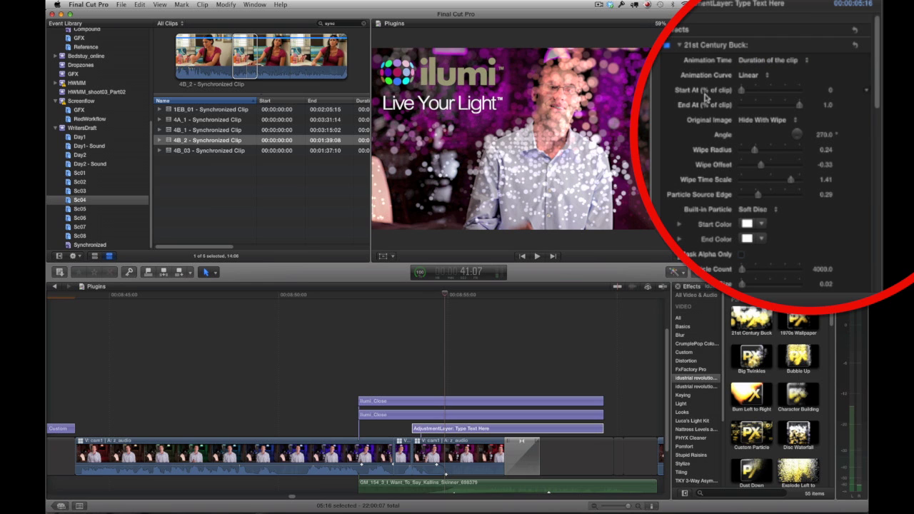
scroll(706, 96, "down", 1)
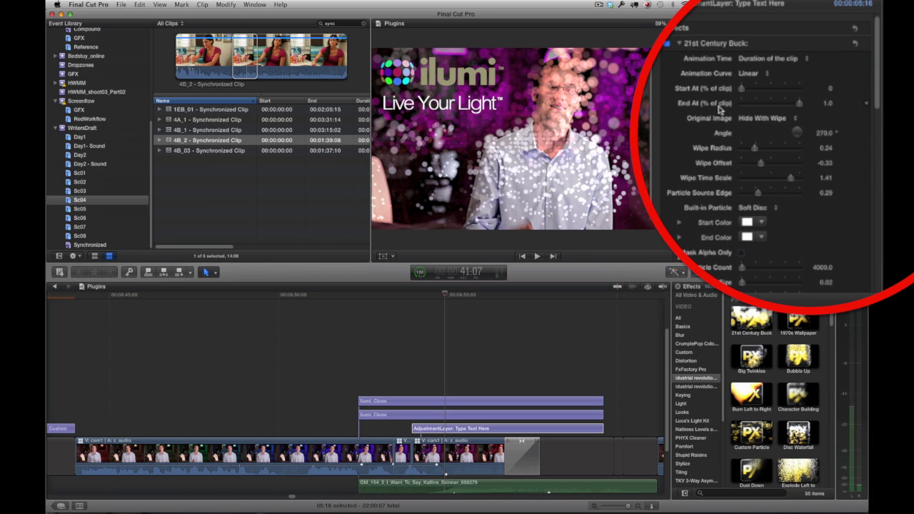
scroll(712, 112, "down", 3)
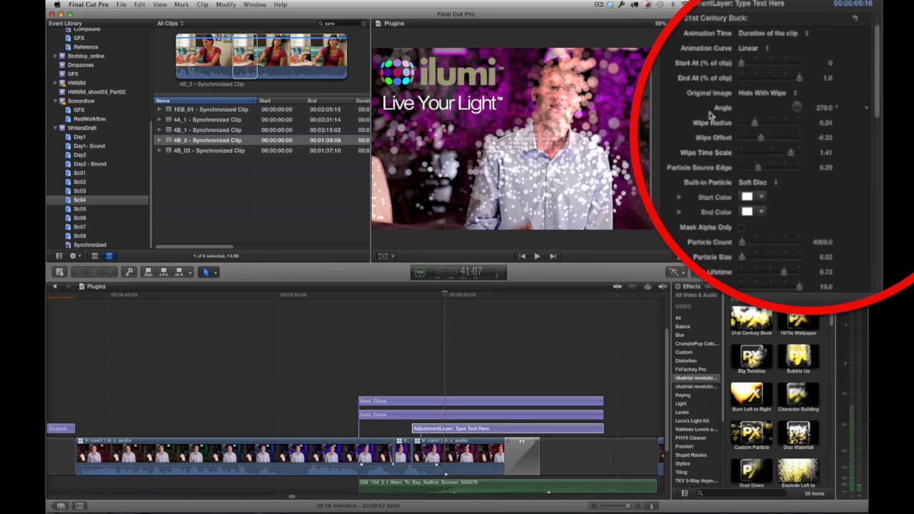
scroll(711, 116, "down", 3)
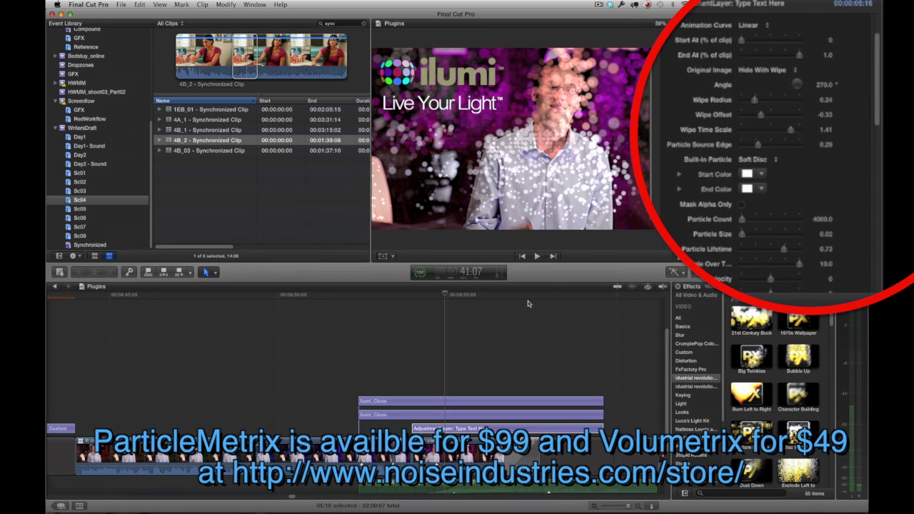
- Play the edit from the title to preview the glow and particle dissolve, then stop
left_click(428, 296)
key("space")
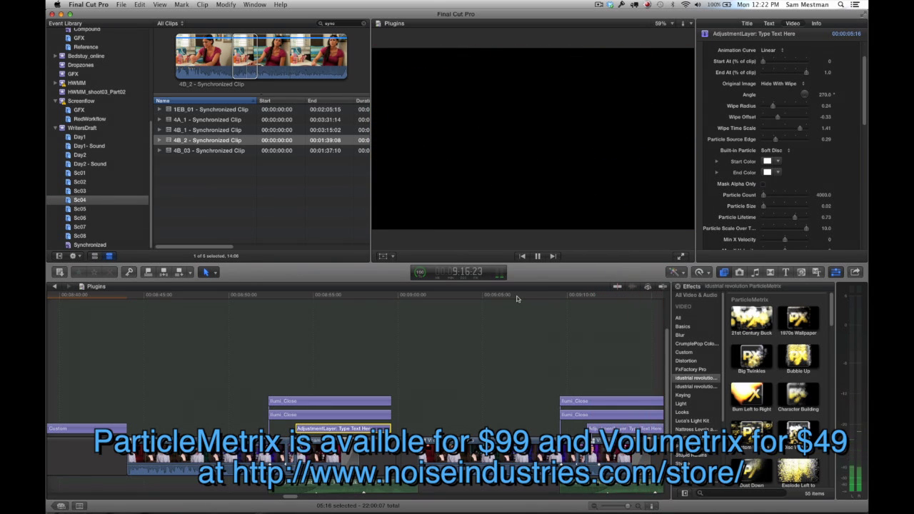
key("space")
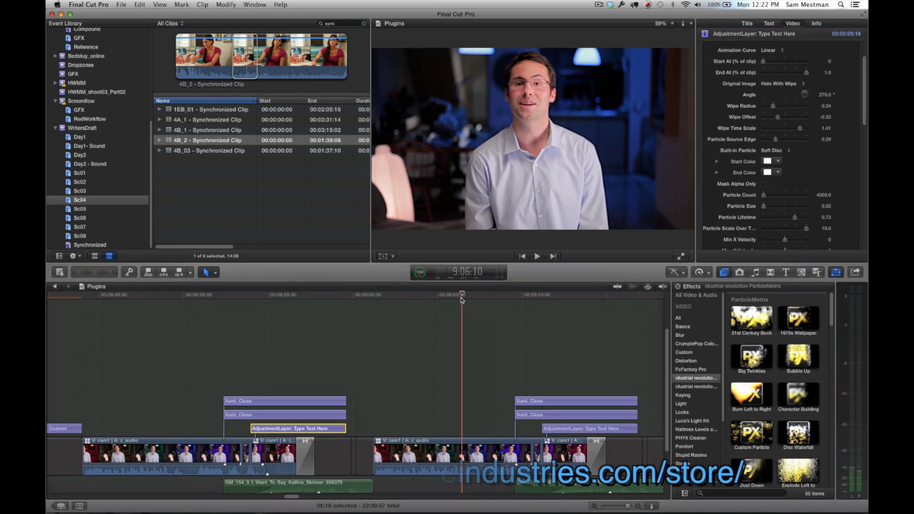